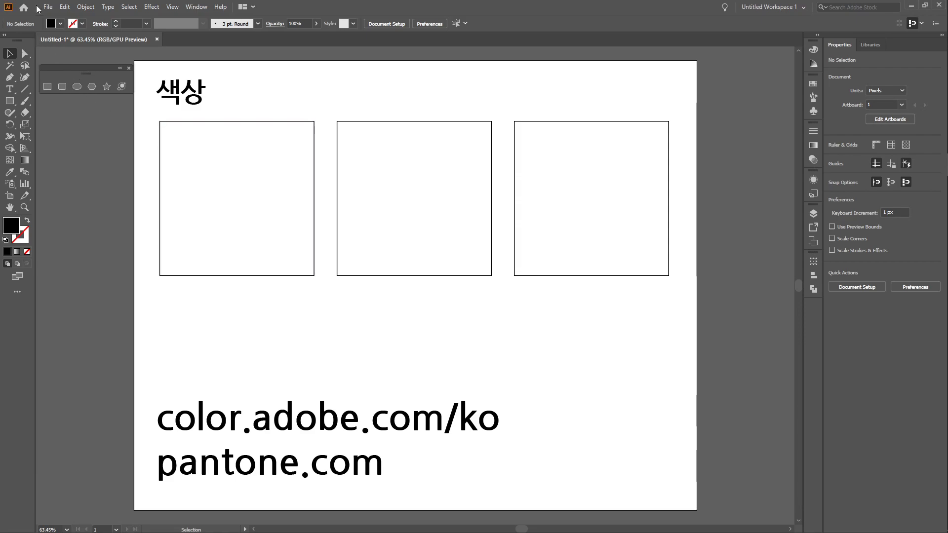
- Select the first square and show the document swatches enlarged in Large Thumbnail View
click(249, 200)
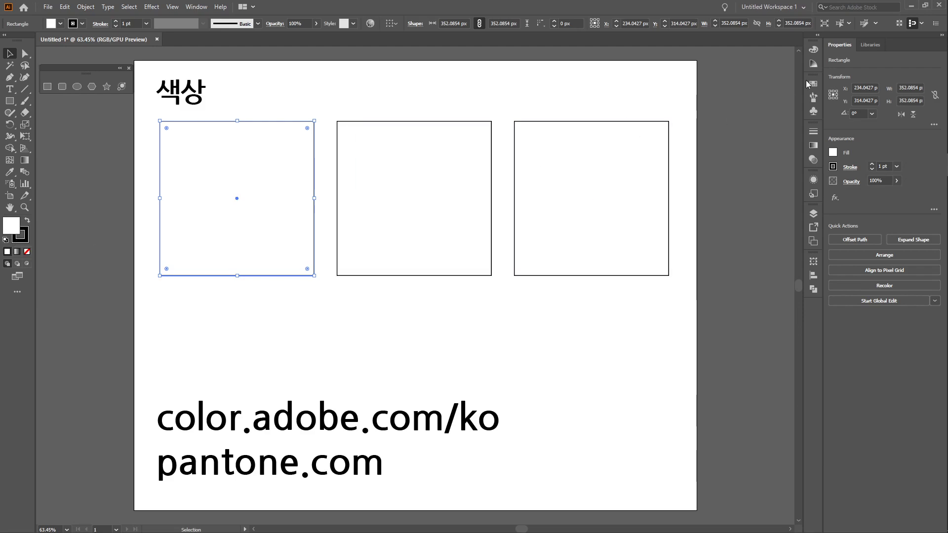
click(814, 50)
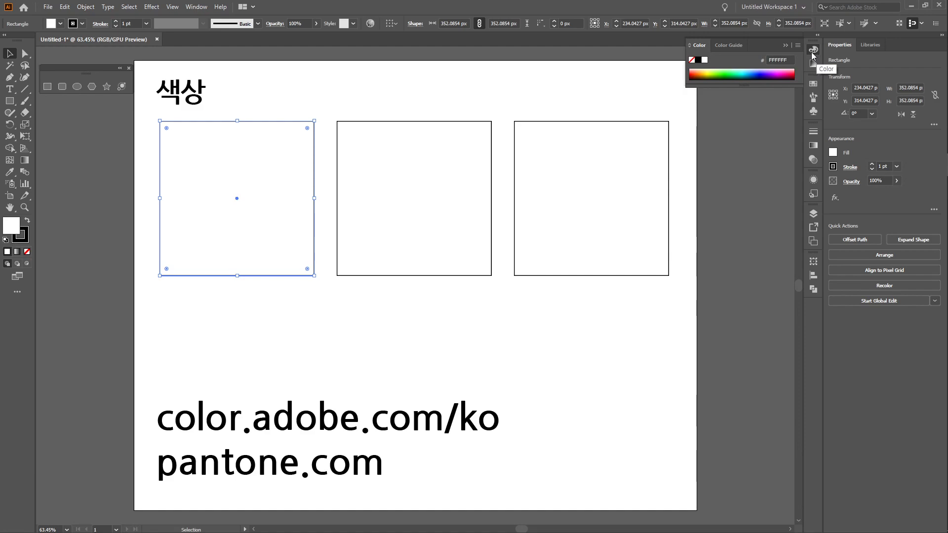
click(809, 88)
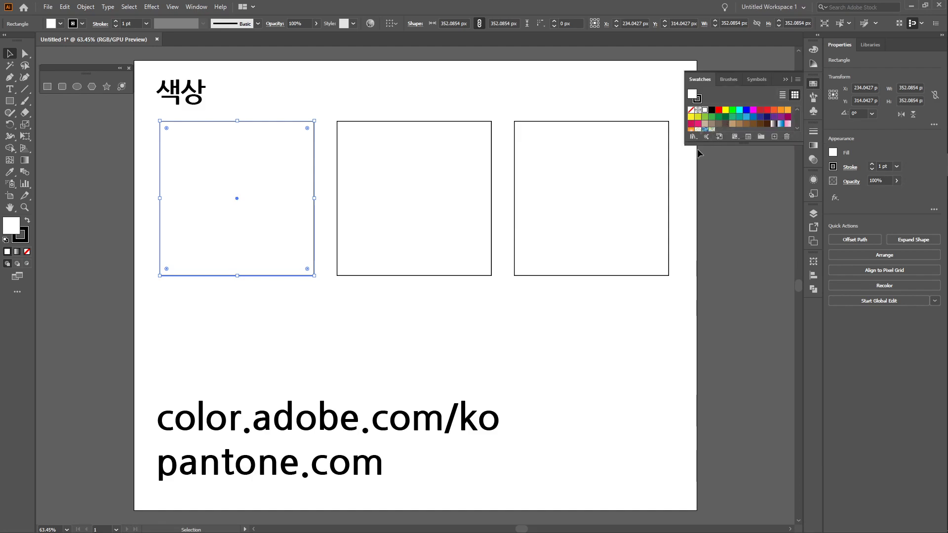
drag(685, 143, 555, 244)
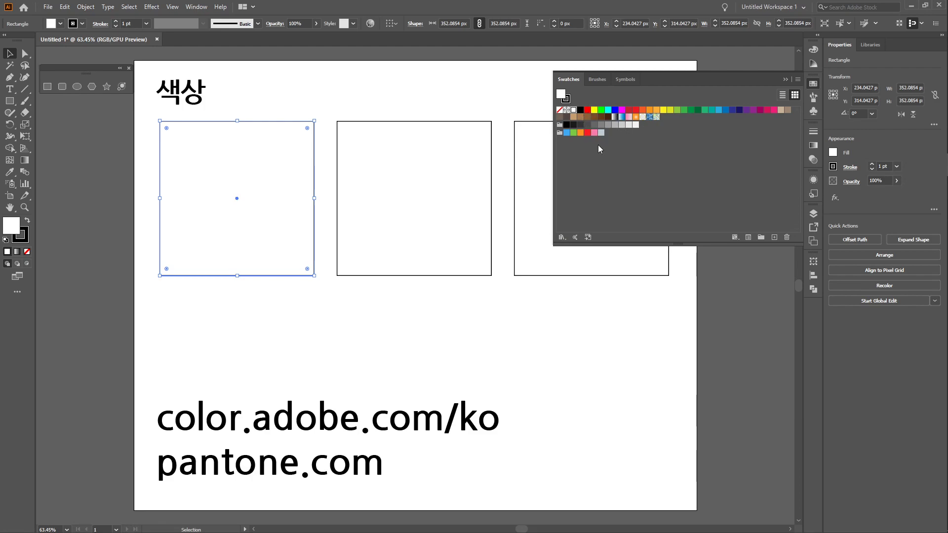
click(798, 79)
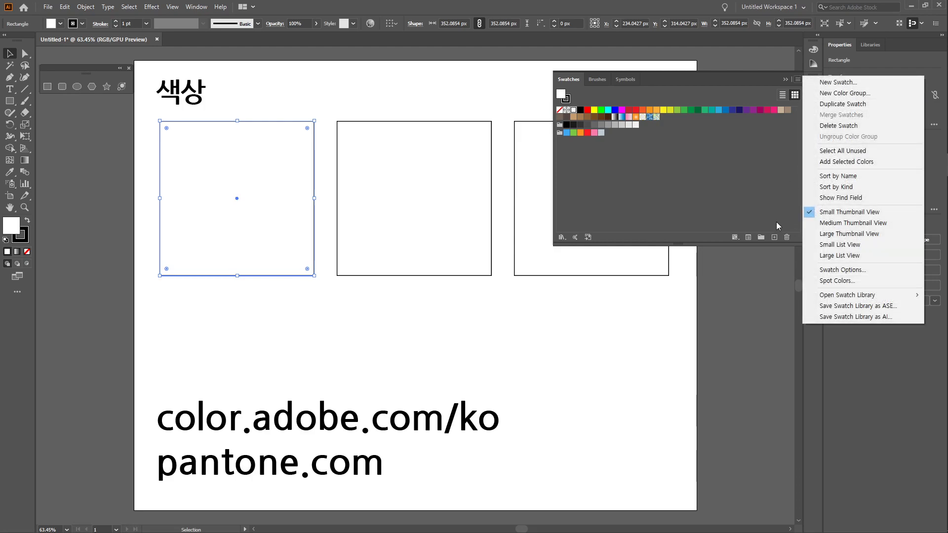
click(854, 235)
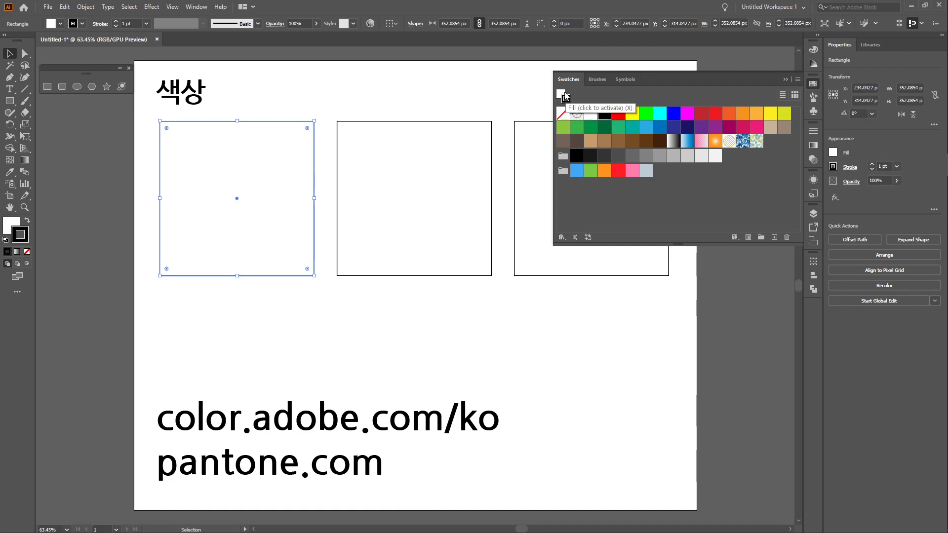
- Try several swatches as the first square's fill, including red, dark green and magenta, and finish with brown
click(696, 111)
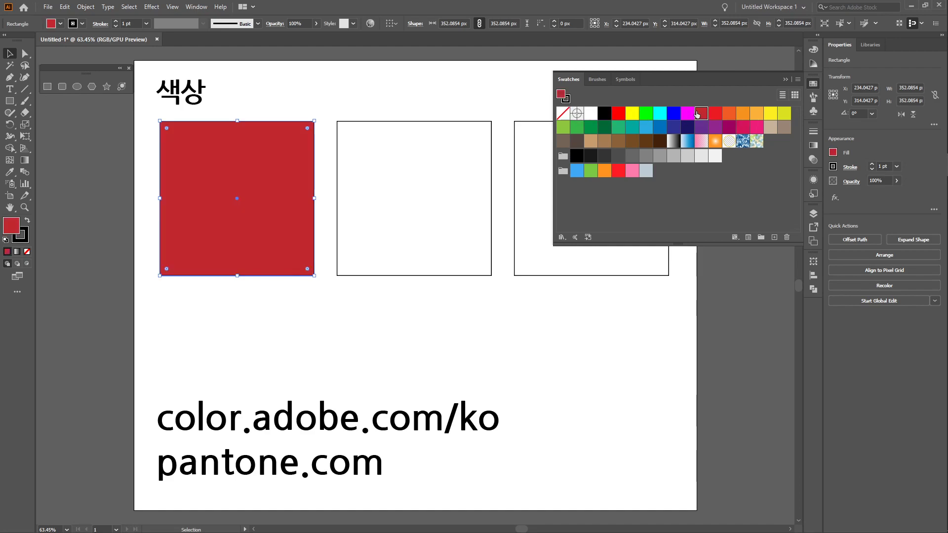
click(735, 113)
click(715, 113)
click(757, 114)
click(687, 128)
click(645, 128)
click(645, 127)
click(646, 113)
click(618, 128)
click(603, 130)
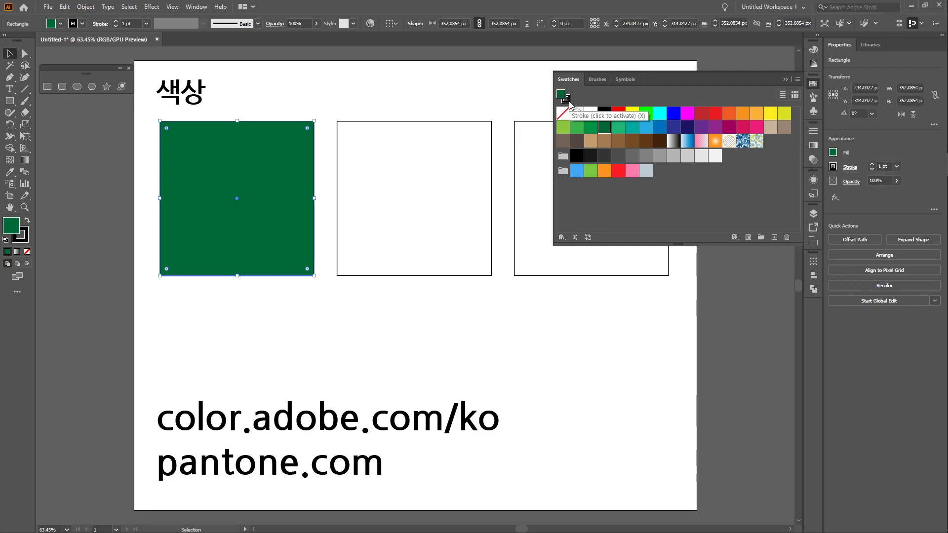
click(687, 114)
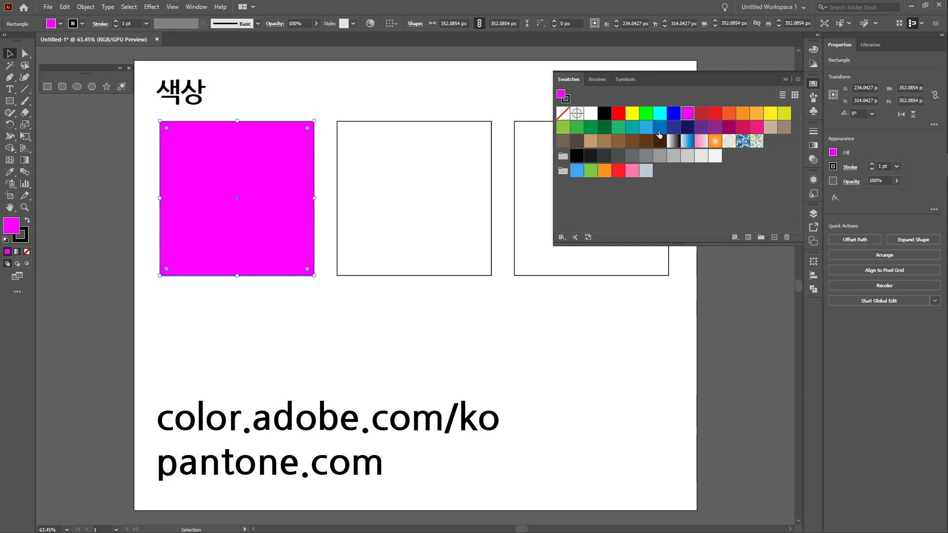
click(660, 129)
click(632, 141)
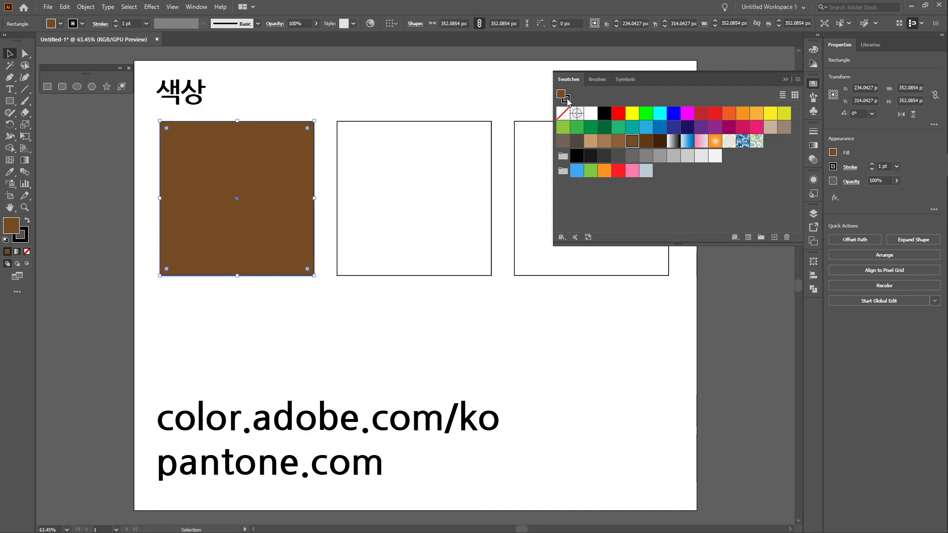
- Give the first square a bright green stroke and increase its stroke weight to 21 pt
click(566, 99)
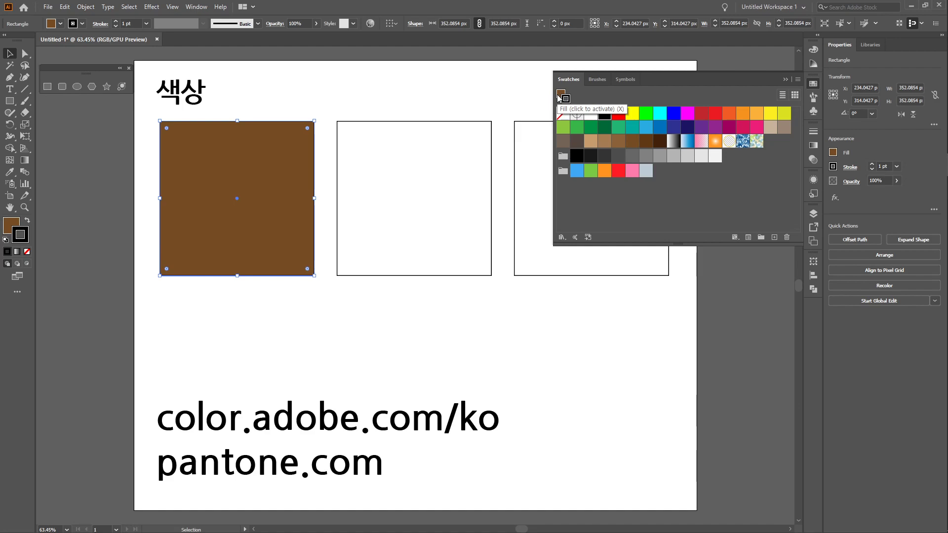
key(x)
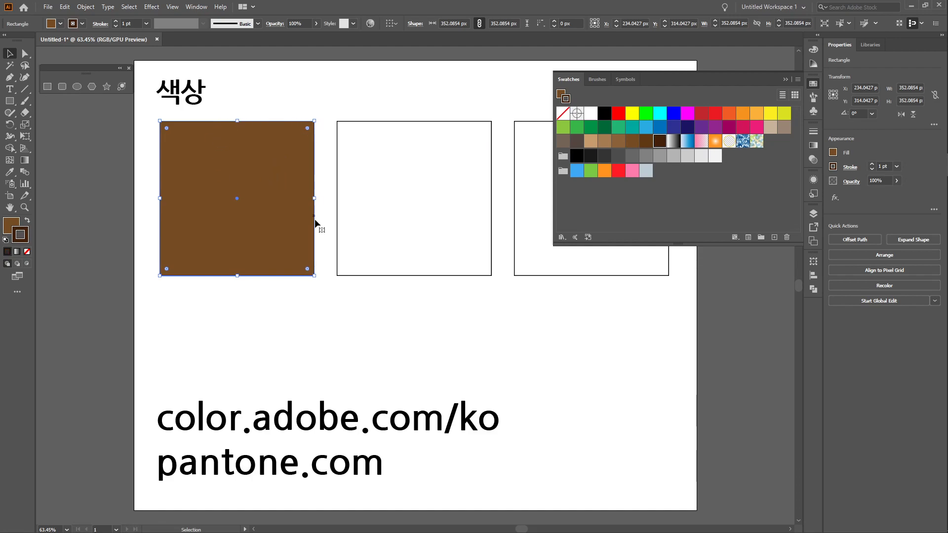
click(618, 117)
click(644, 117)
click(671, 118)
click(646, 119)
click(115, 20)
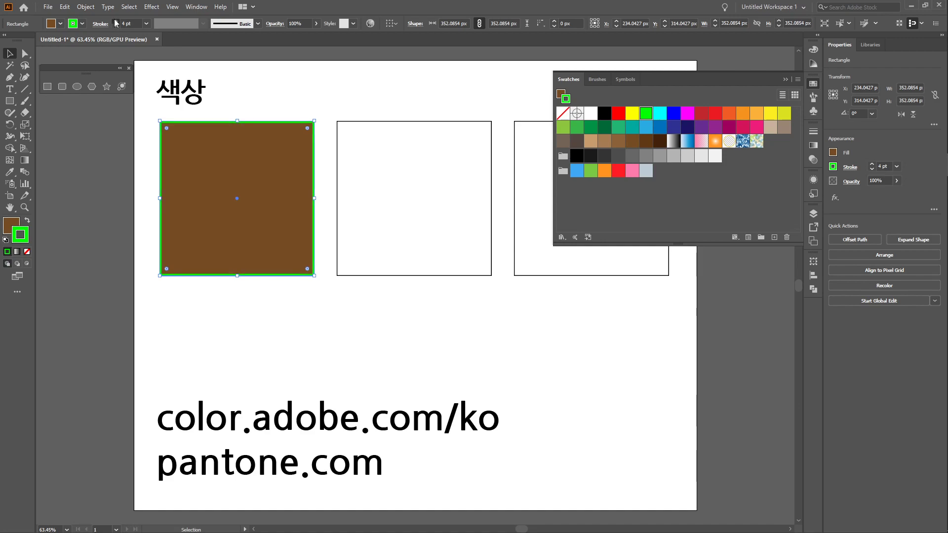
- Try other swatches on the first square's stroke, finish with yellow, and deselect the square
click(685, 128)
click(685, 113)
click(716, 114)
click(756, 114)
click(770, 114)
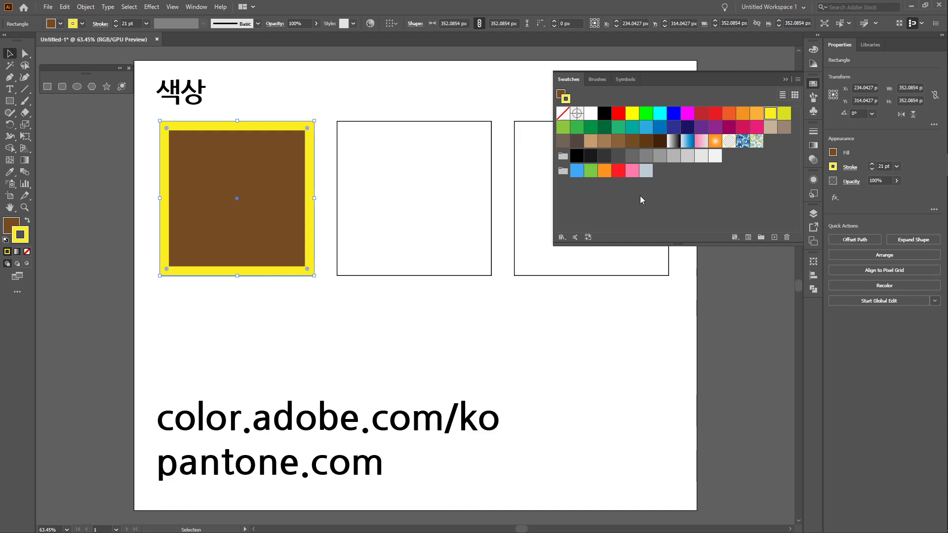
click(292, 333)
- Select the middle square, show the RGB color sliders with an enlarged spectrum, and make its fill active
click(402, 203)
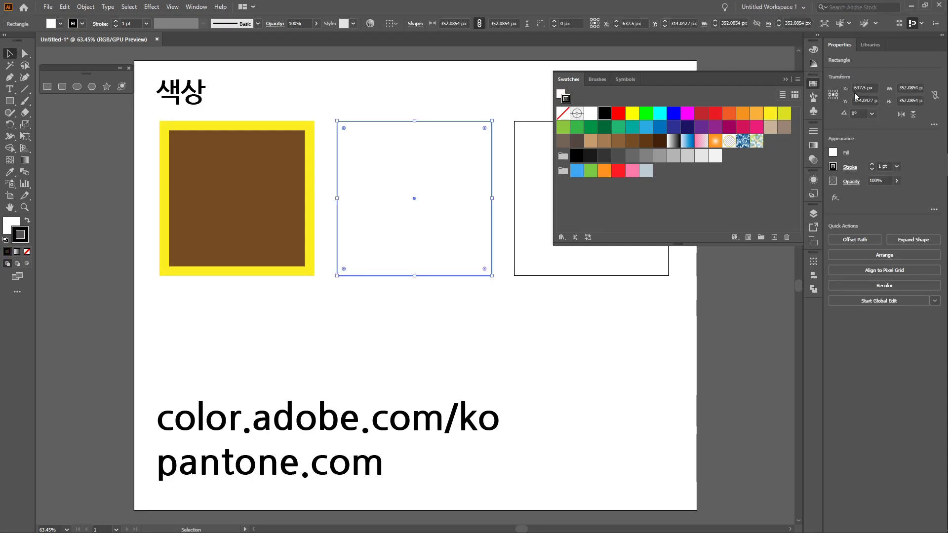
click(812, 55)
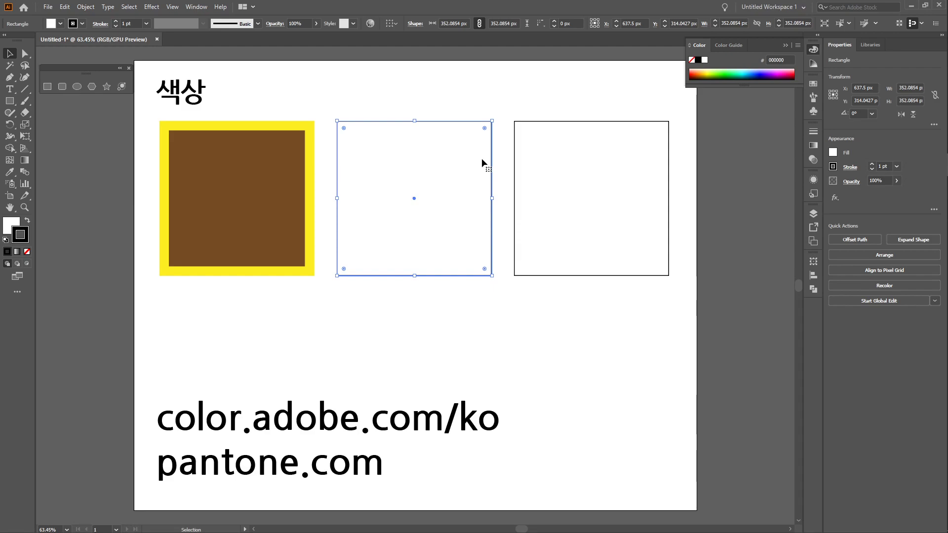
click(689, 46)
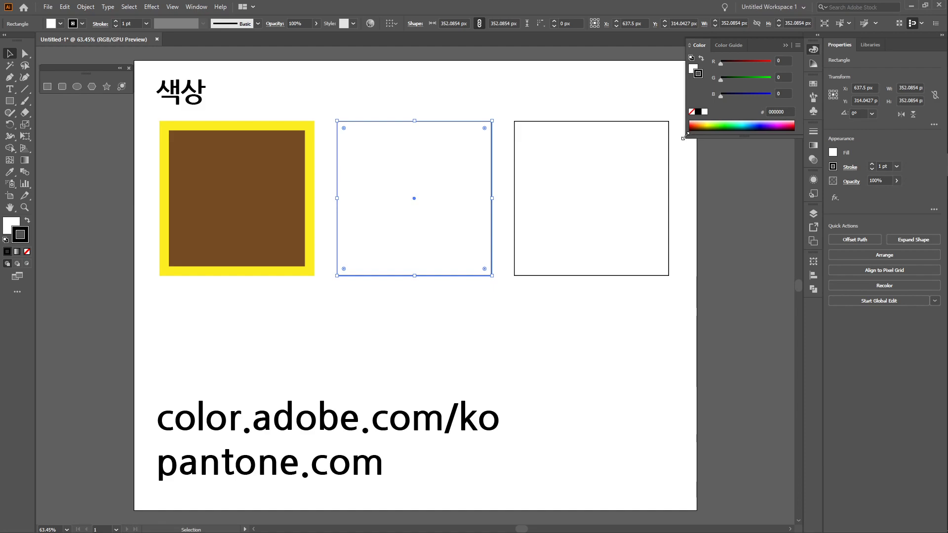
drag(683, 137, 609, 232)
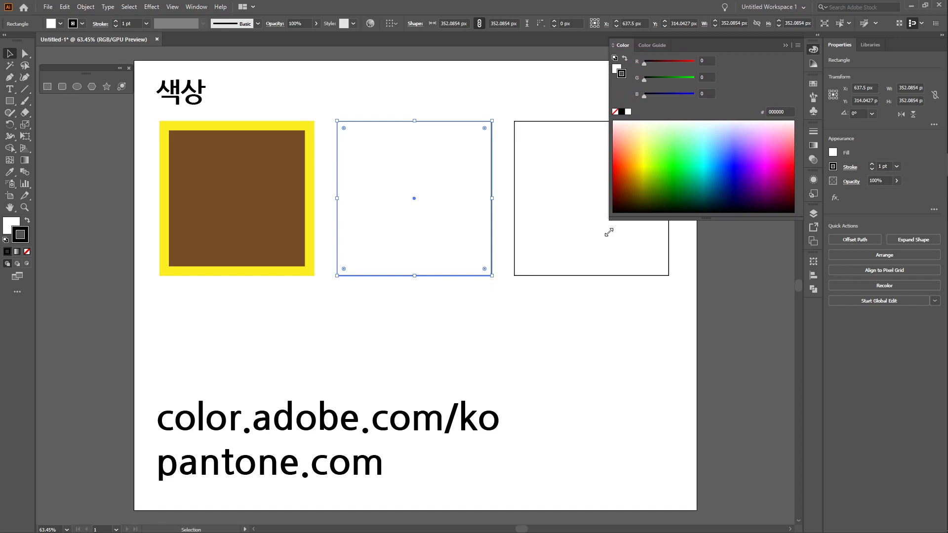
click(617, 69)
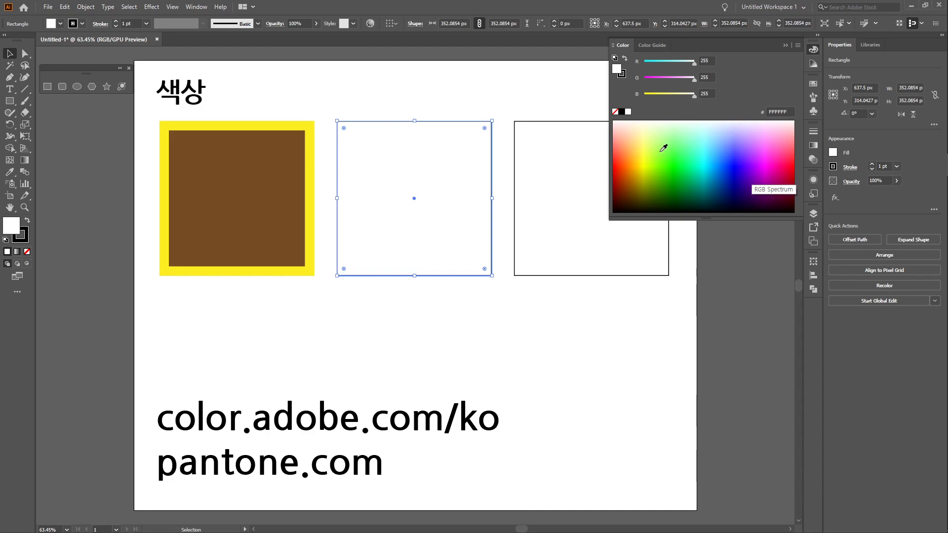
- Sample various spectrum colors for the middle square's fill, ending with the blue-violet 5C5DFF
click(672, 139)
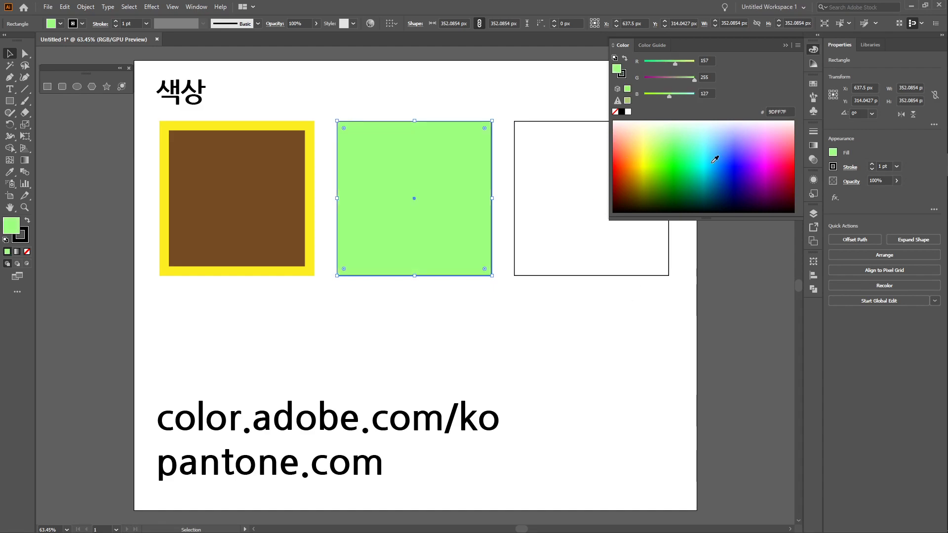
click(698, 158)
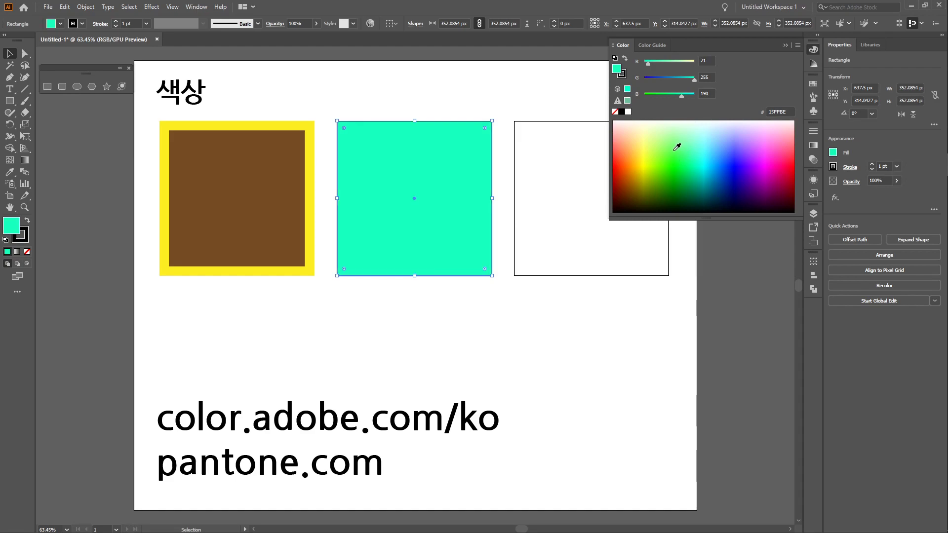
click(646, 152)
click(634, 144)
click(695, 151)
click(694, 152)
click(736, 144)
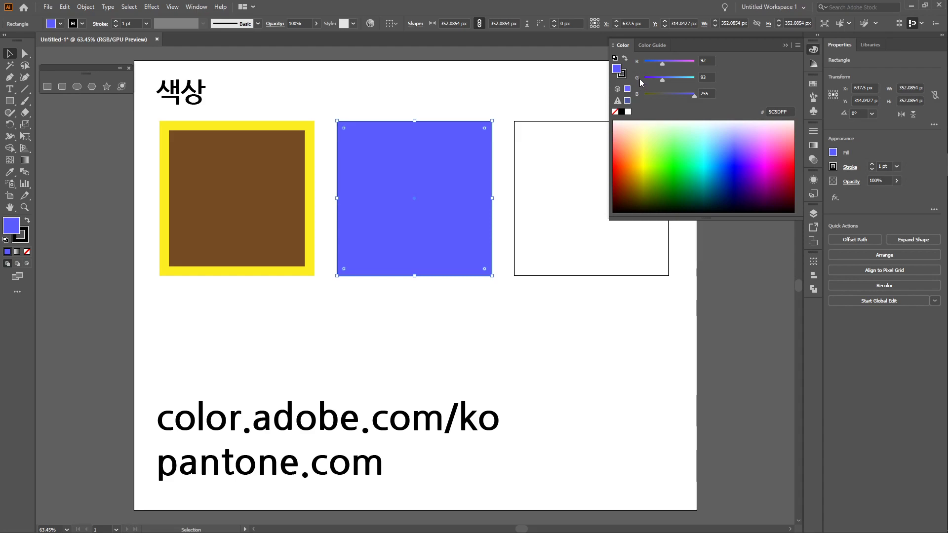
- Switch the middle square's color model to Grayscale and back to RGB
click(797, 45)
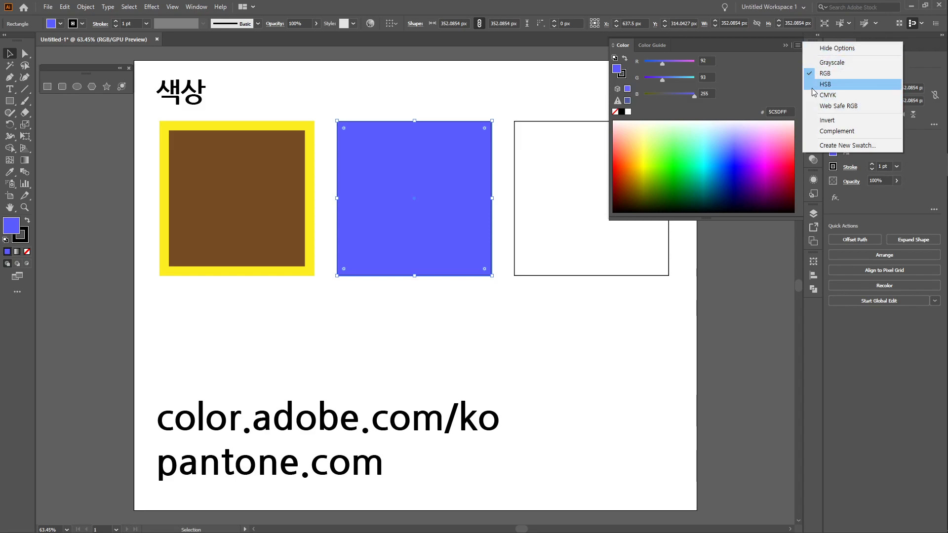
click(814, 61)
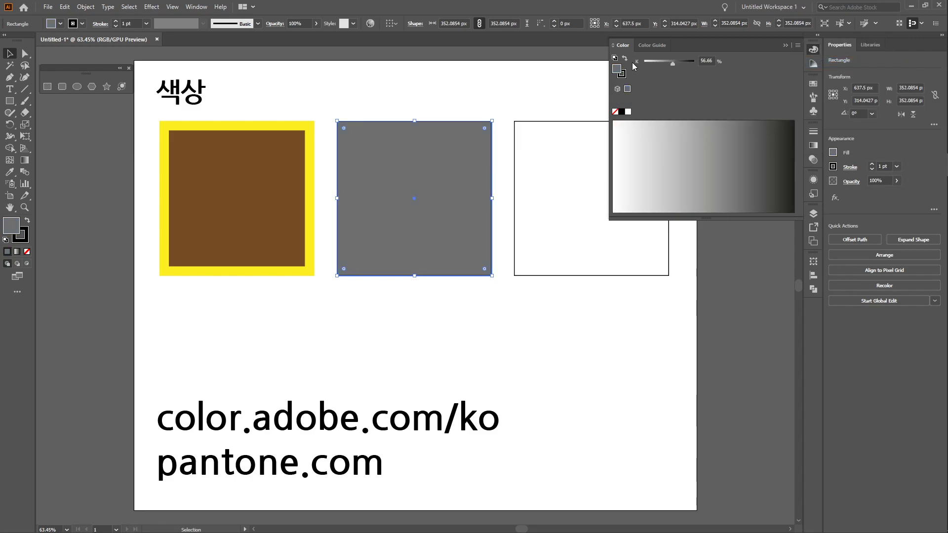
click(798, 45)
click(830, 74)
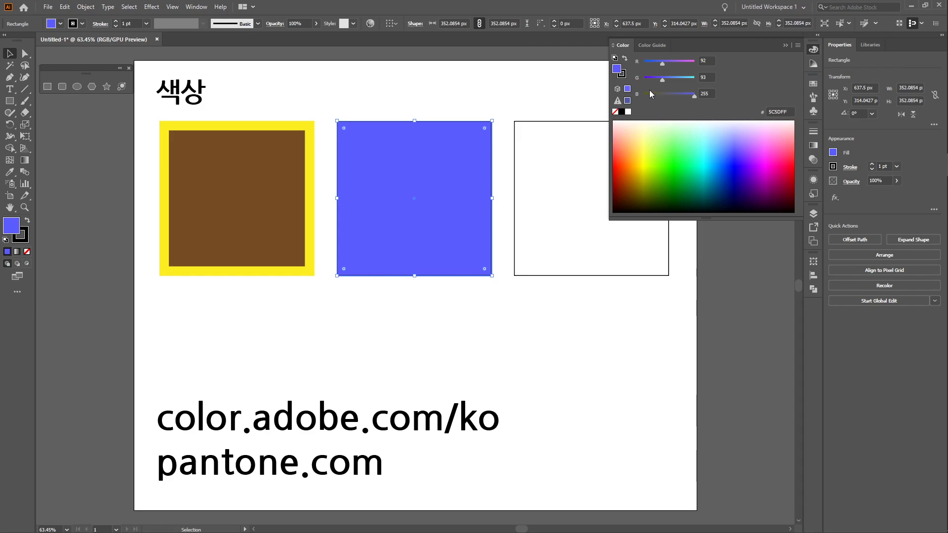
- Switch the color sliders through the HSB, CMYK and Web Safe RGB models in turn
click(798, 46)
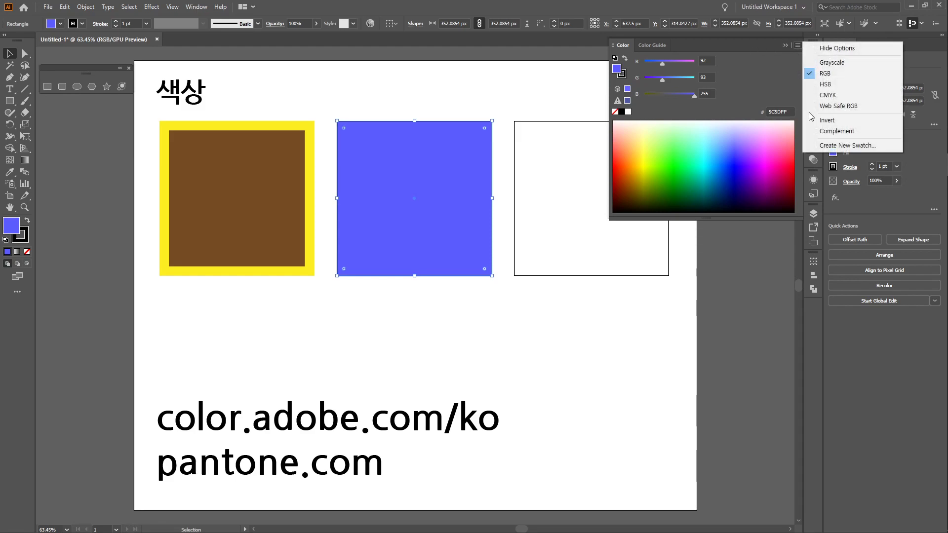
click(825, 84)
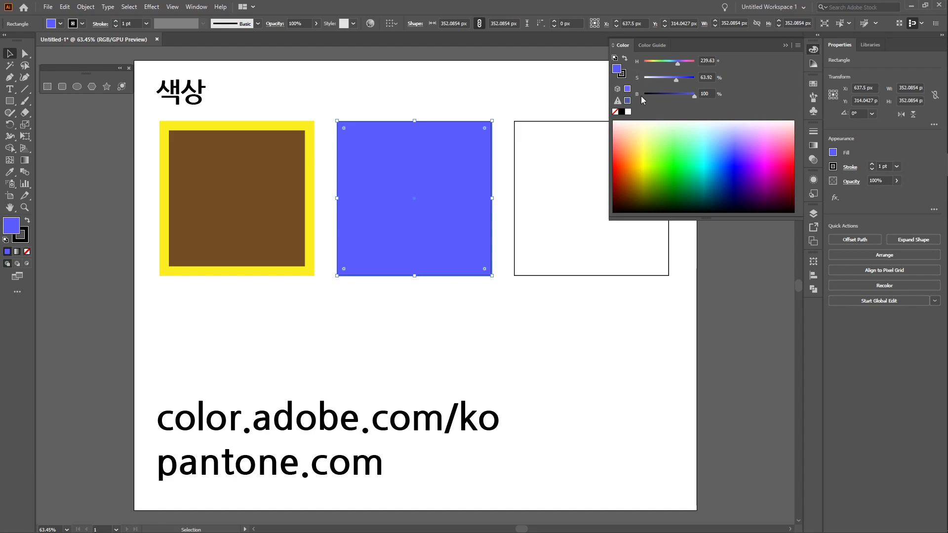
click(797, 45)
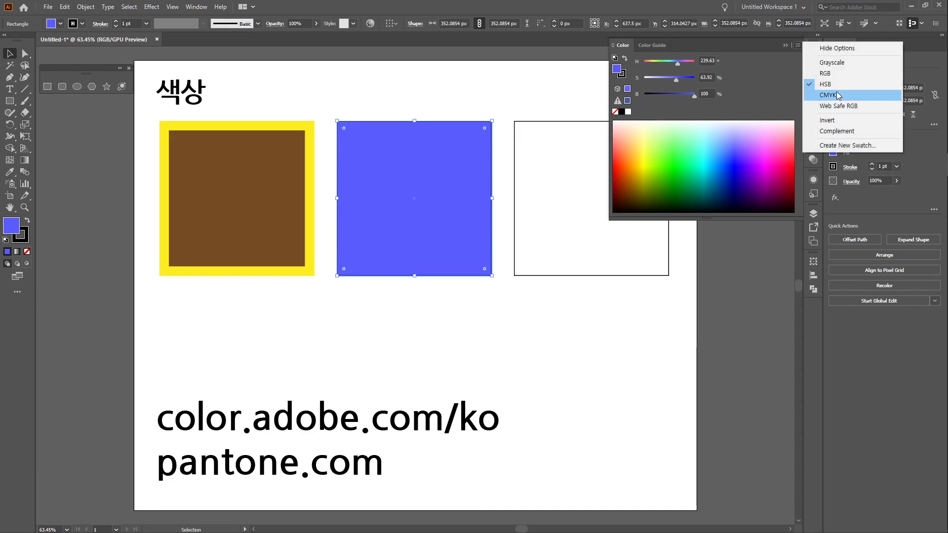
click(837, 95)
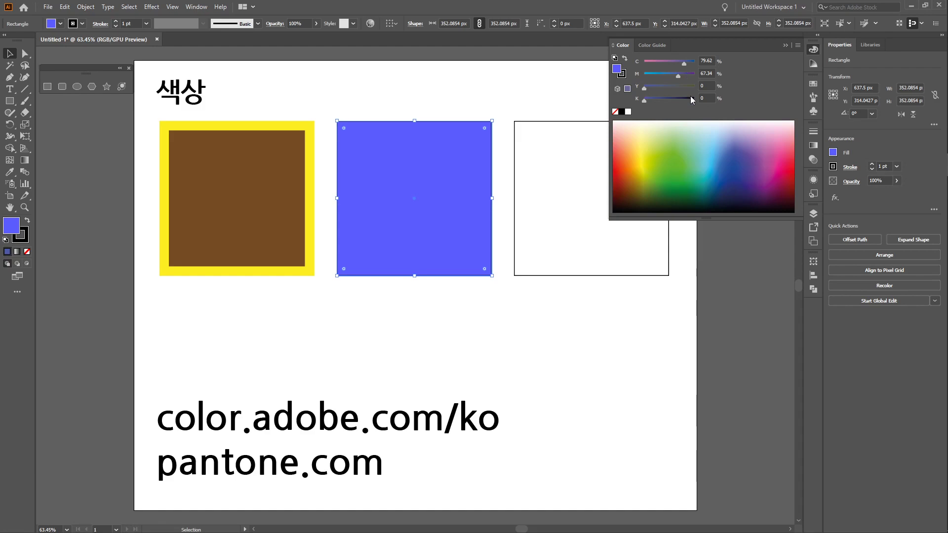
click(798, 45)
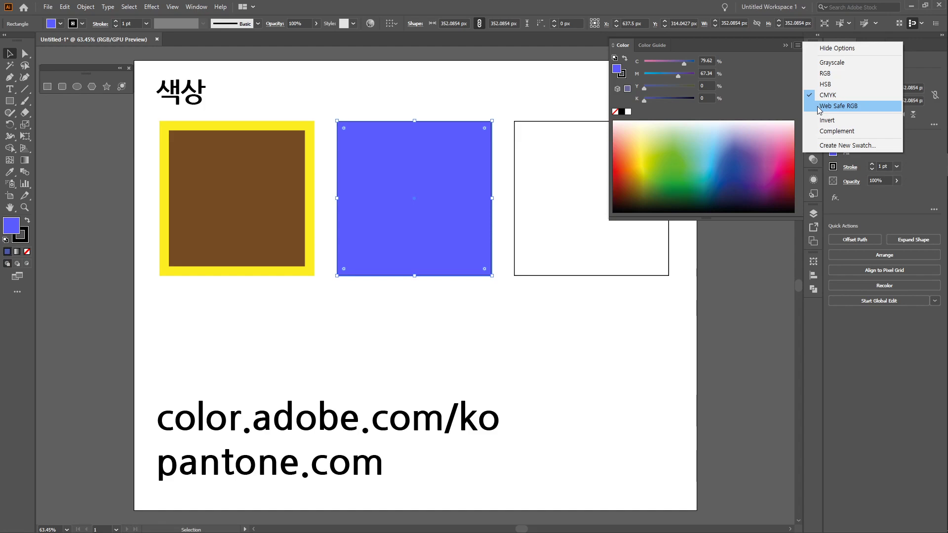
click(838, 106)
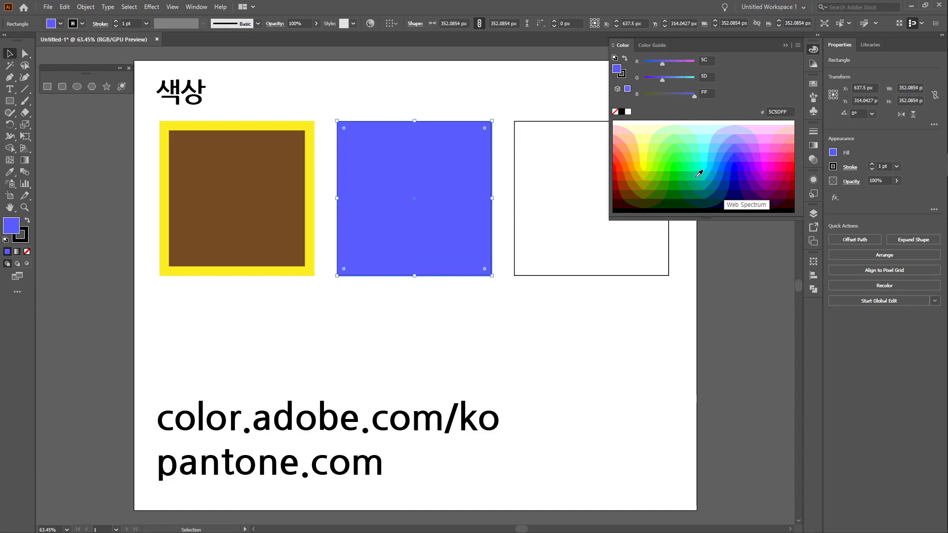
- Switch the color sliders to HSB and set the middle square's fill to hue 0° and saturation about 57%
click(796, 46)
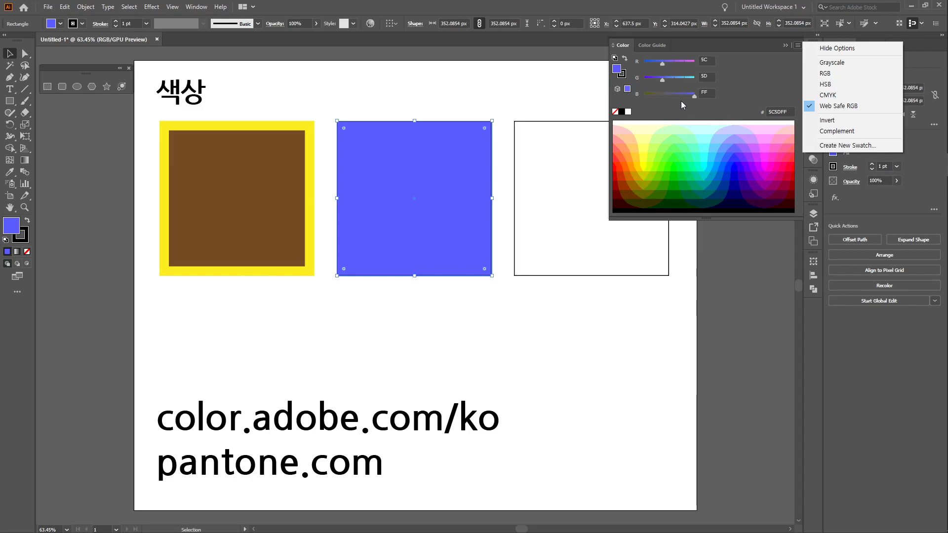
click(833, 87)
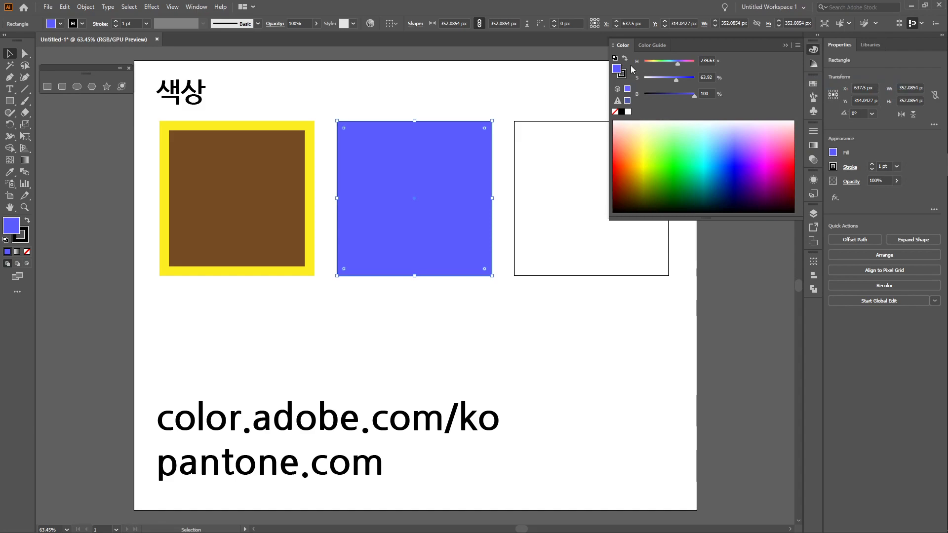
drag(668, 64, 637, 60)
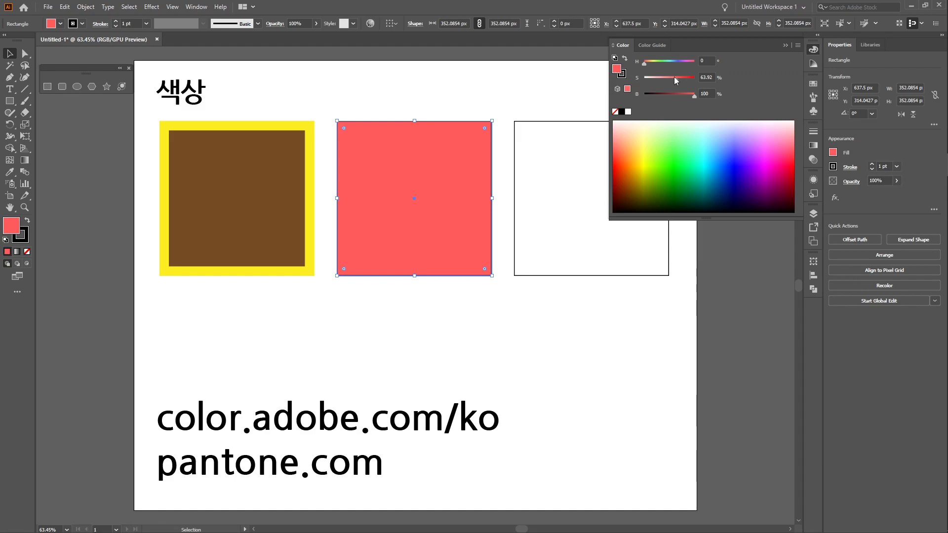
mouse_move(685, 79)
mouse_down()
mouse_move(656, 78)
mouse_move(674, 78)
mouse_up()
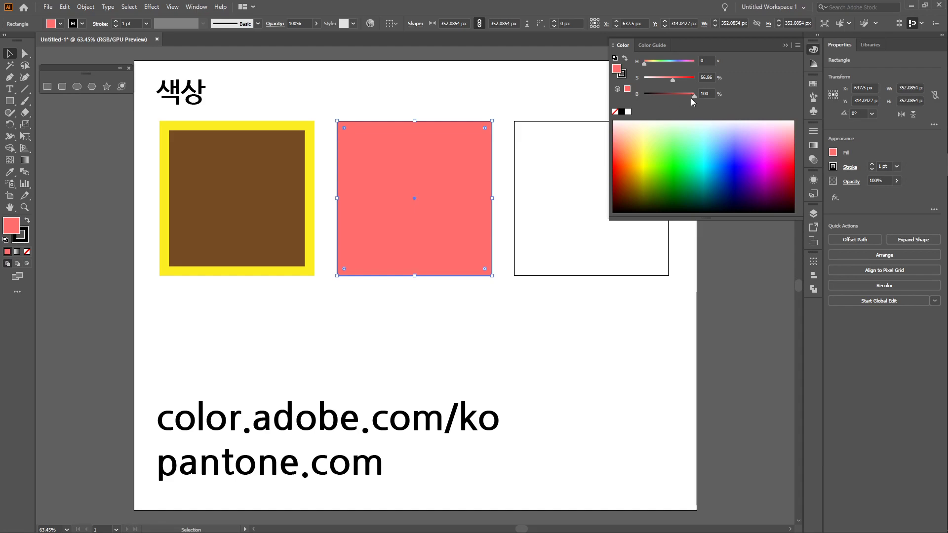
- Set the middle square's fill to about 48% saturation at 100% brightness
mouse_move(686, 97)
mouse_down()
mouse_move(669, 94)
mouse_move(697, 93)
mouse_up()
drag(657, 76, 668, 78)
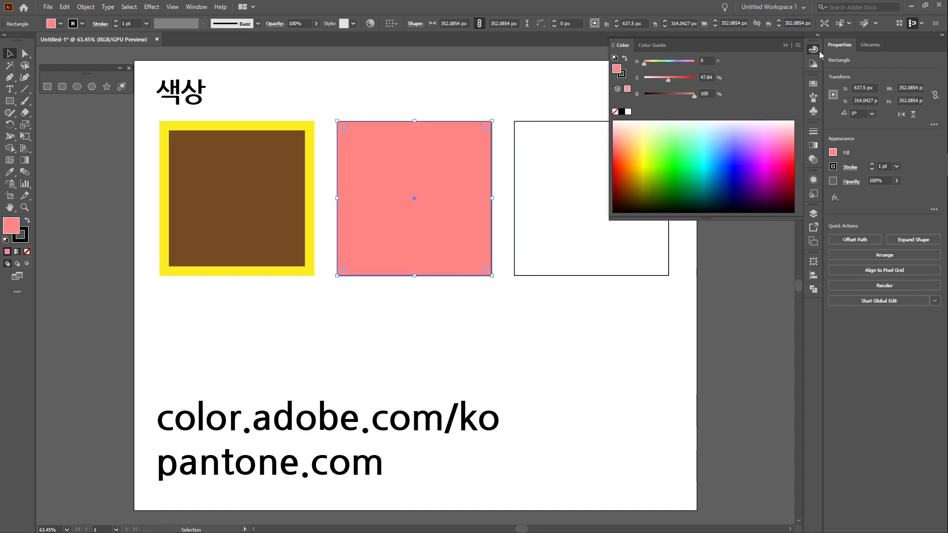
click(796, 45)
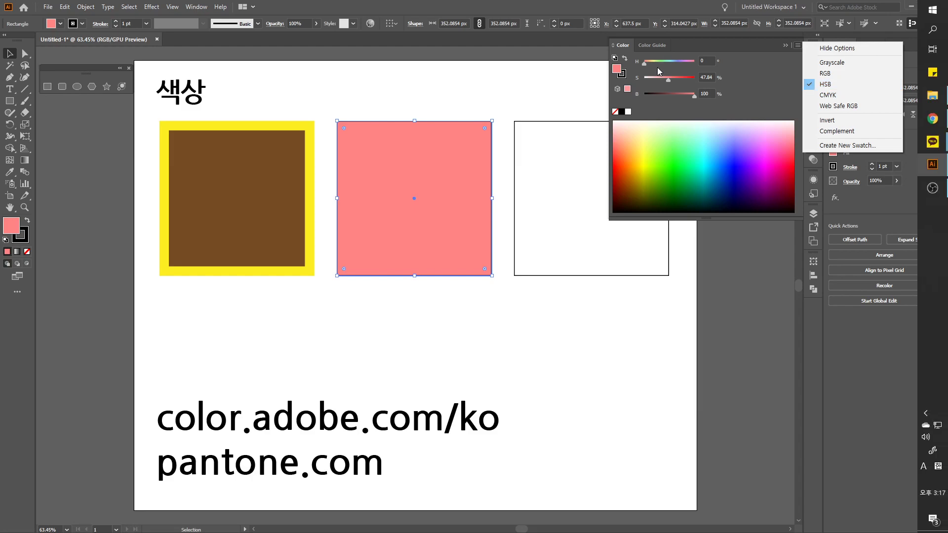
click(748, 87)
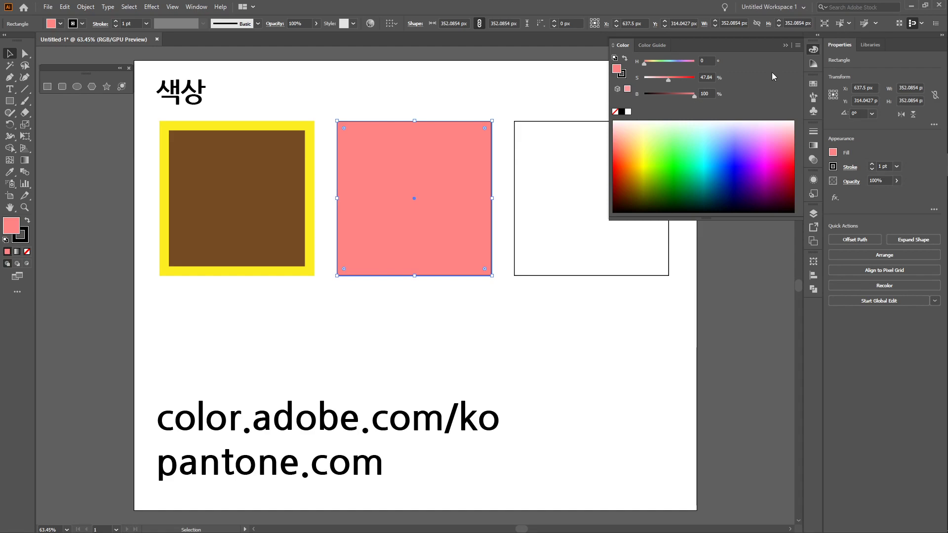
- Save the middle square's pink fill as a global process color swatch, trying the CMYK color mode before choosing HSB
click(813, 84)
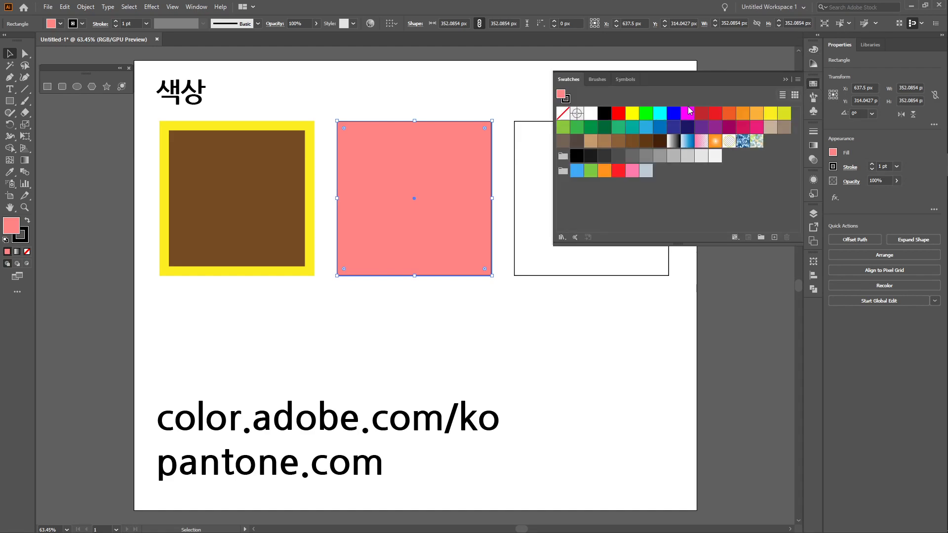
click(775, 237)
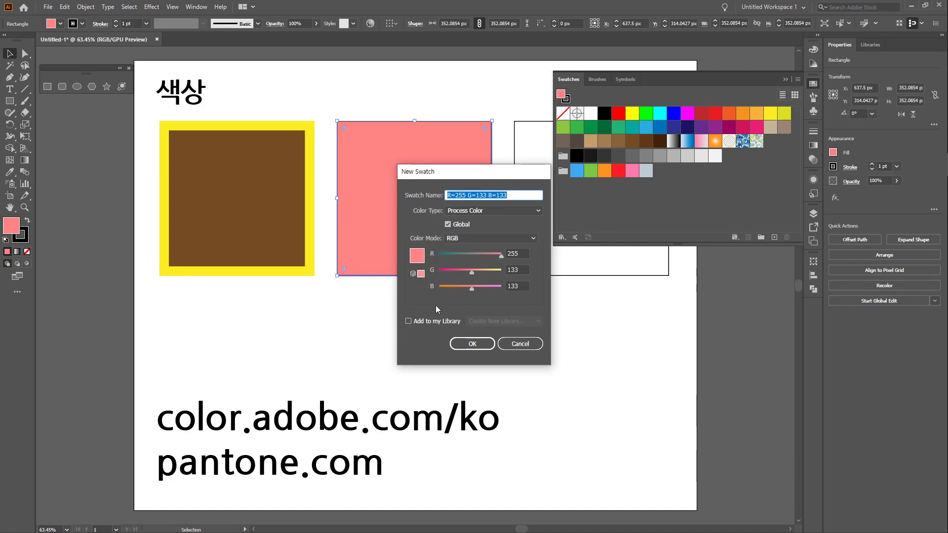
click(466, 237)
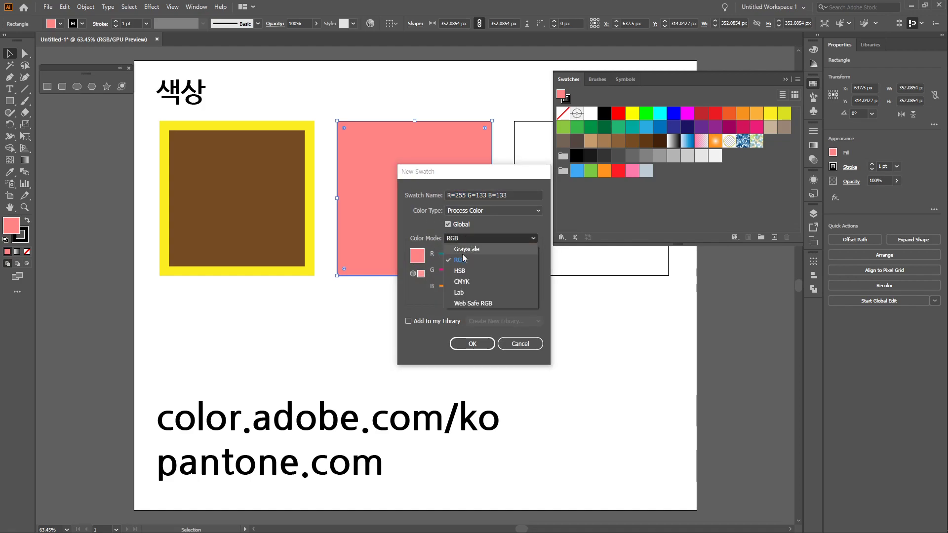
click(463, 280)
click(466, 238)
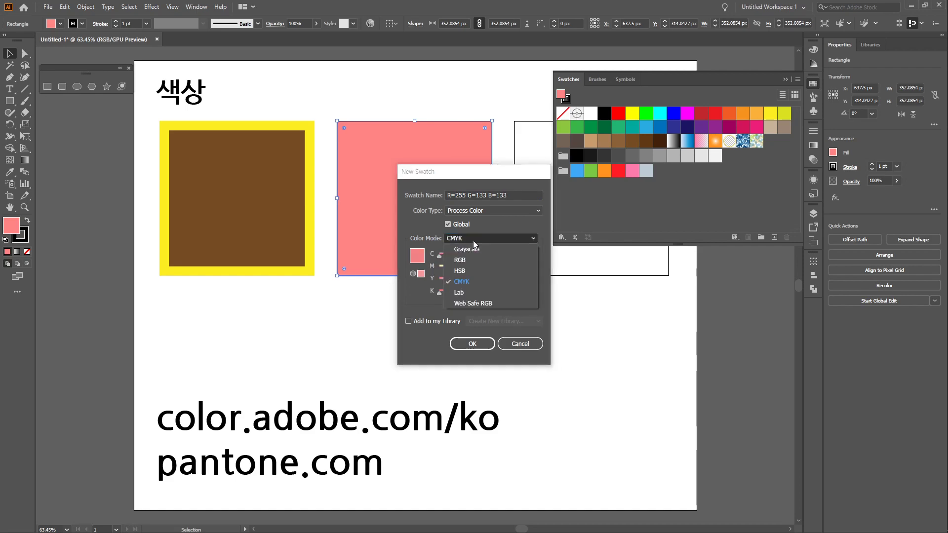
click(451, 271)
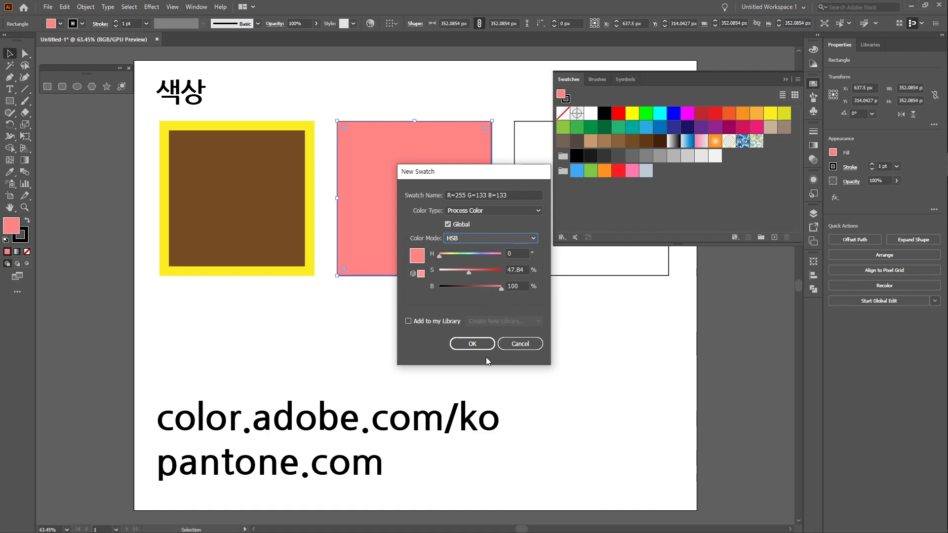
click(472, 345)
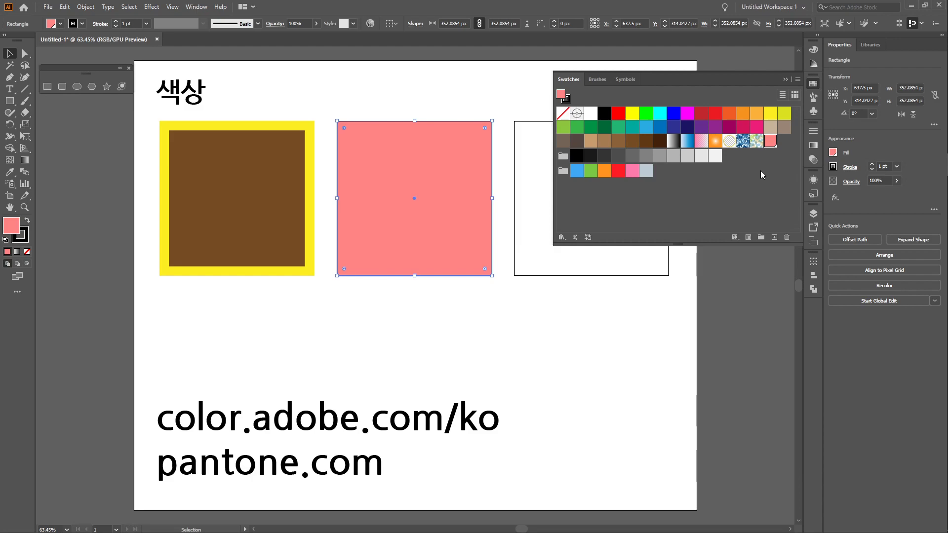
- Create a new color group in the swatches from the selected artwork, the middle square
click(761, 238)
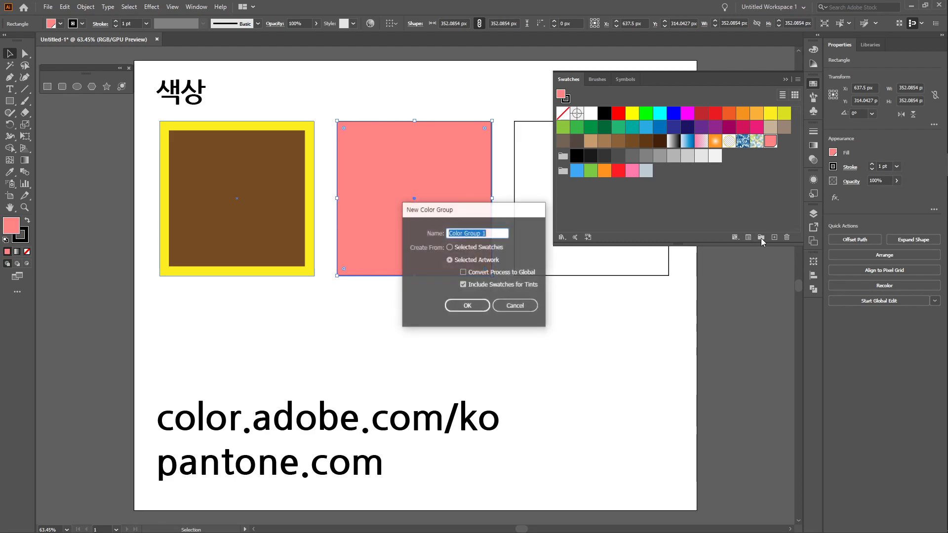
click(477, 307)
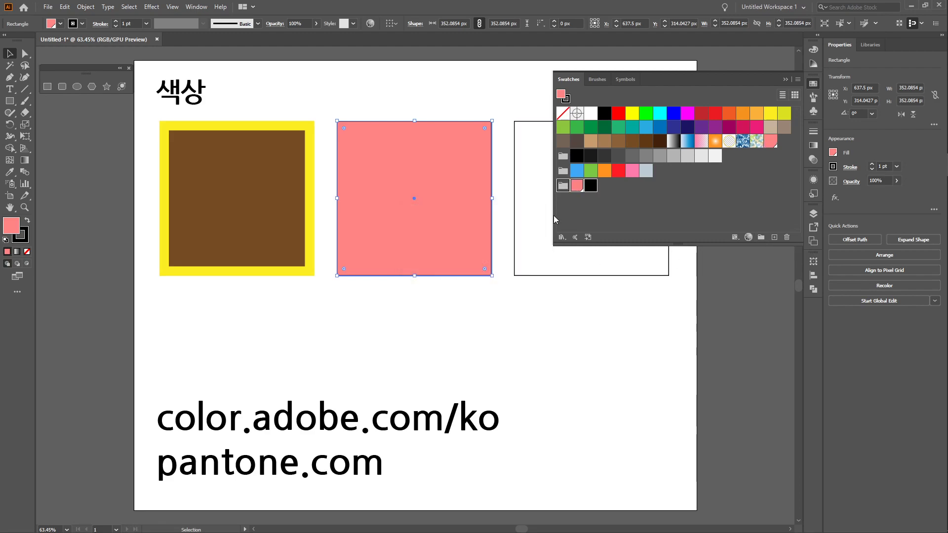
click(563, 191)
click(813, 84)
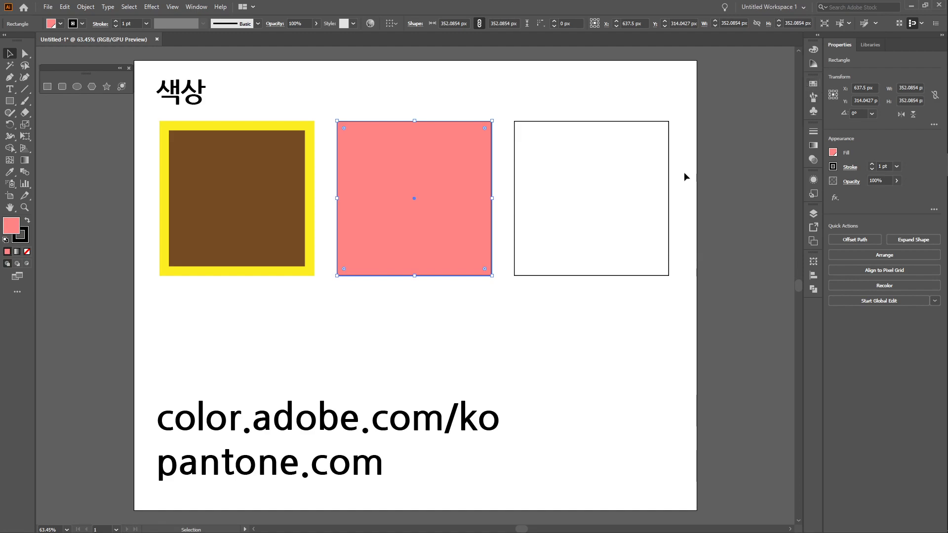
- In the Color Picker for the third square's fill, choose hue 129° and the green shade 5BD86D
click(605, 206)
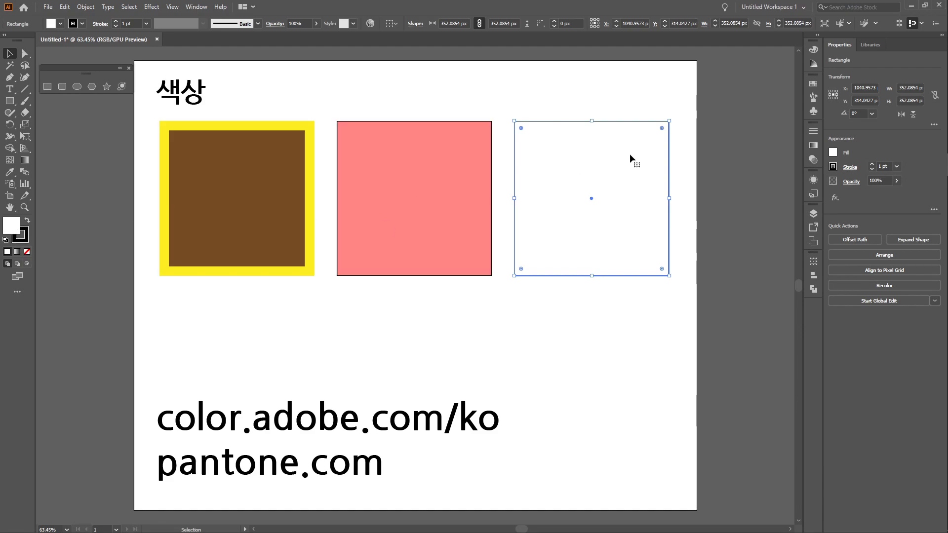
double_click(14, 226)
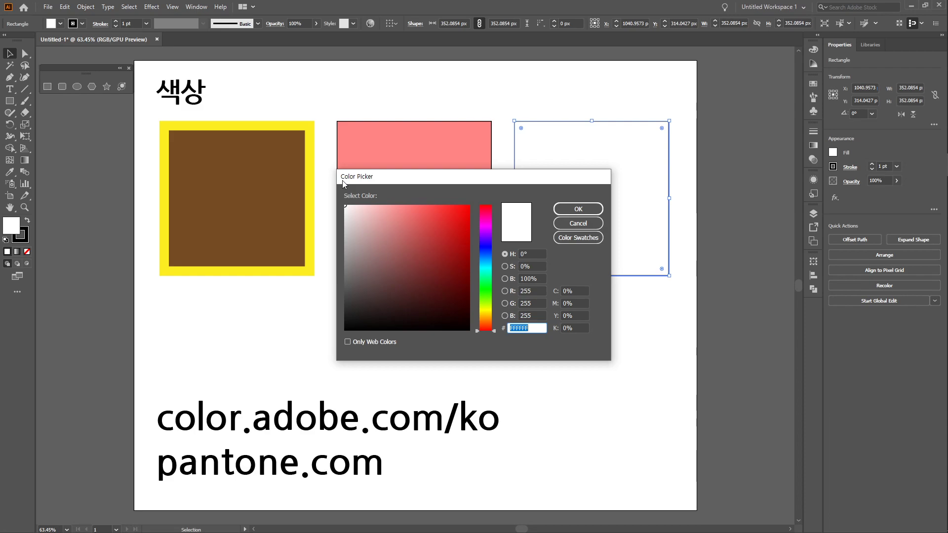
drag(395, 179, 386, 221)
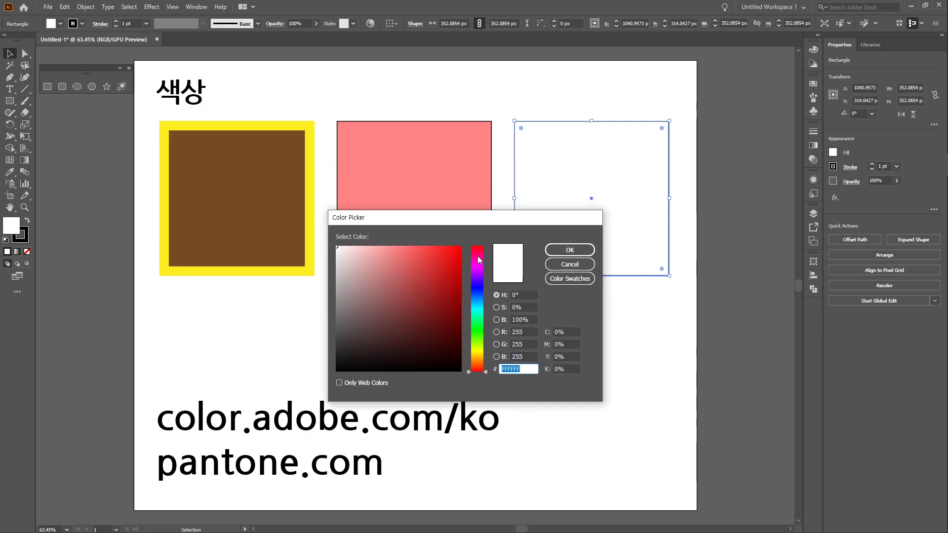
drag(478, 370, 478, 333)
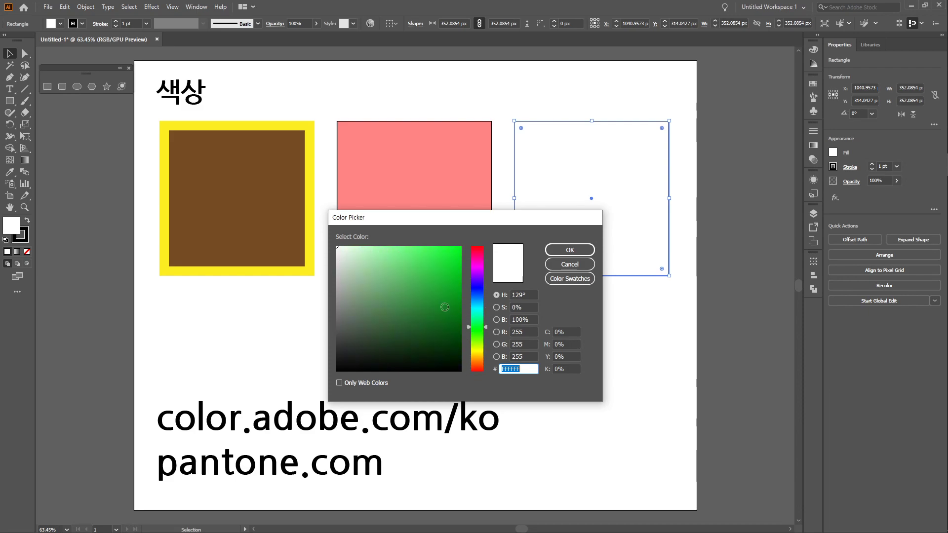
drag(395, 271, 418, 252)
mouse_move(426, 297)
mouse_down()
mouse_move(411, 263)
mouse_move(421, 245)
mouse_move(408, 238)
mouse_move(397, 278)
mouse_move(418, 253)
mouse_move(409, 265)
mouse_up()
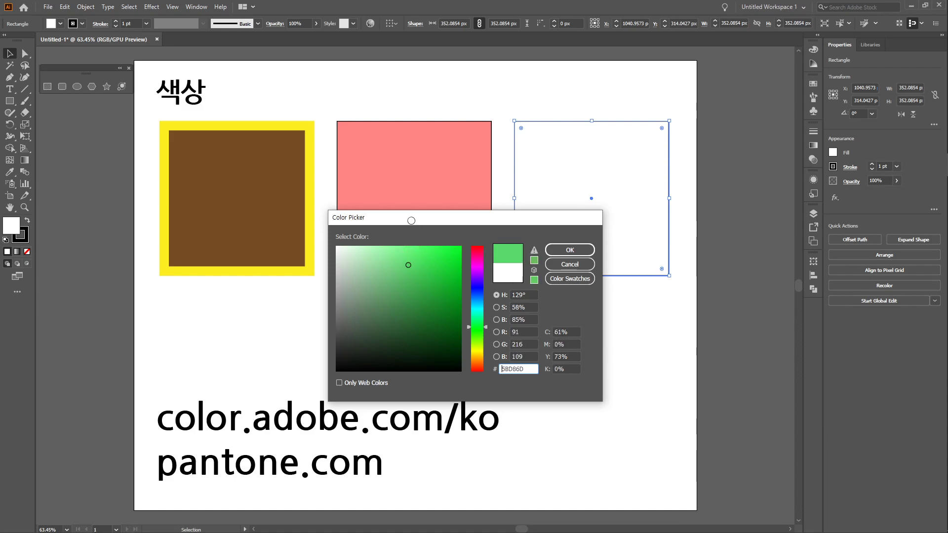
- Compare the Color Picker's saturation-based and brightness-based color fields, returning to the hue-based one
click(497, 307)
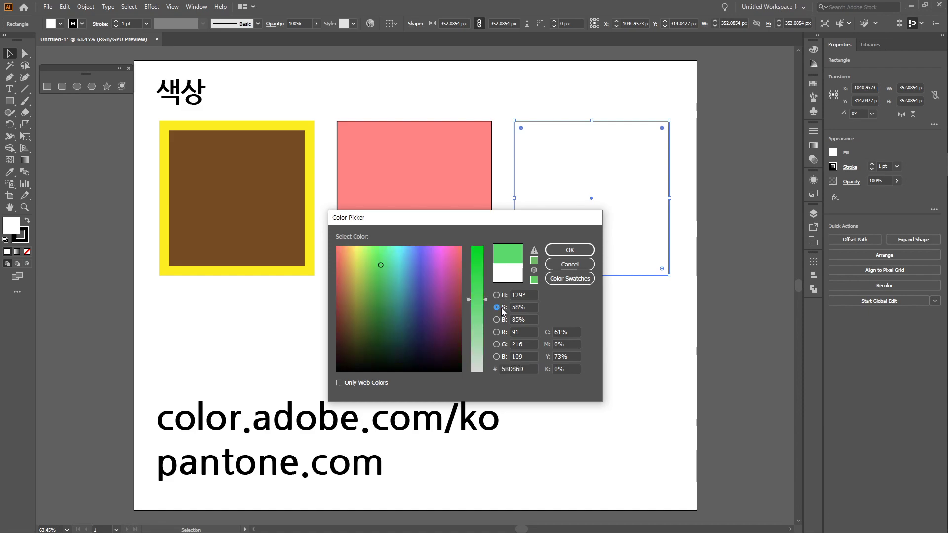
click(497, 319)
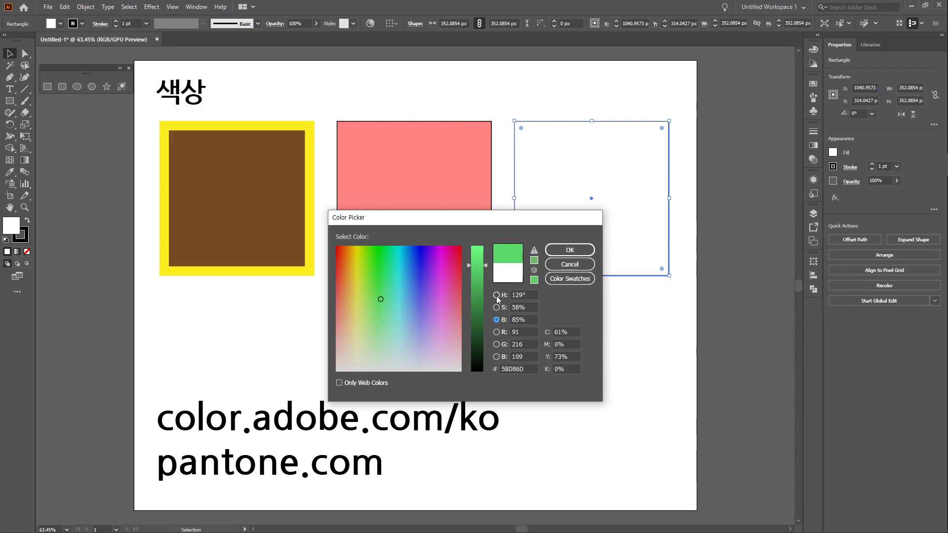
click(497, 295)
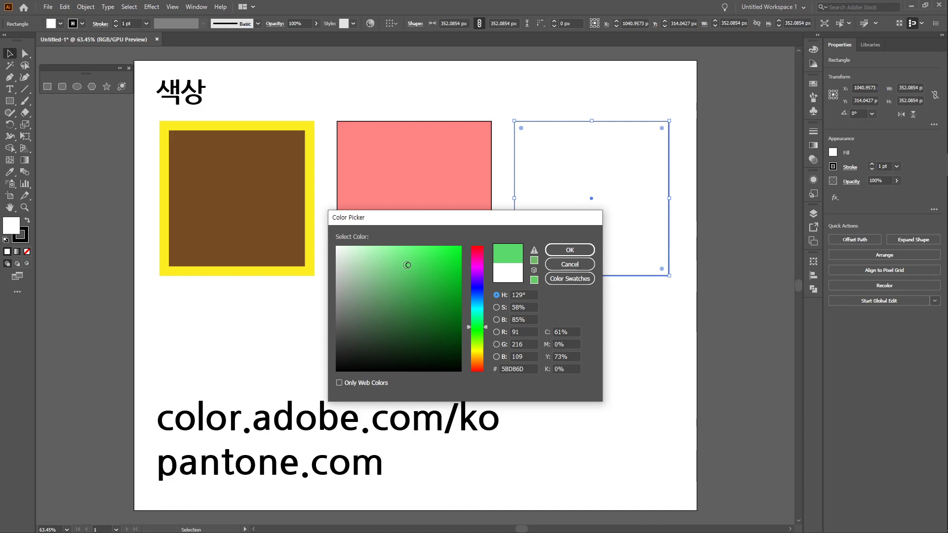
- Adjust the green to 55% saturation and 81% brightness, apply it as the third square's fill, and deselect the square
click(496, 307)
mouse_move(478, 301)
mouse_down()
mouse_move(478, 275)
mouse_move(481, 320)
mouse_move(477, 267)
mouse_move(476, 302)
mouse_up()
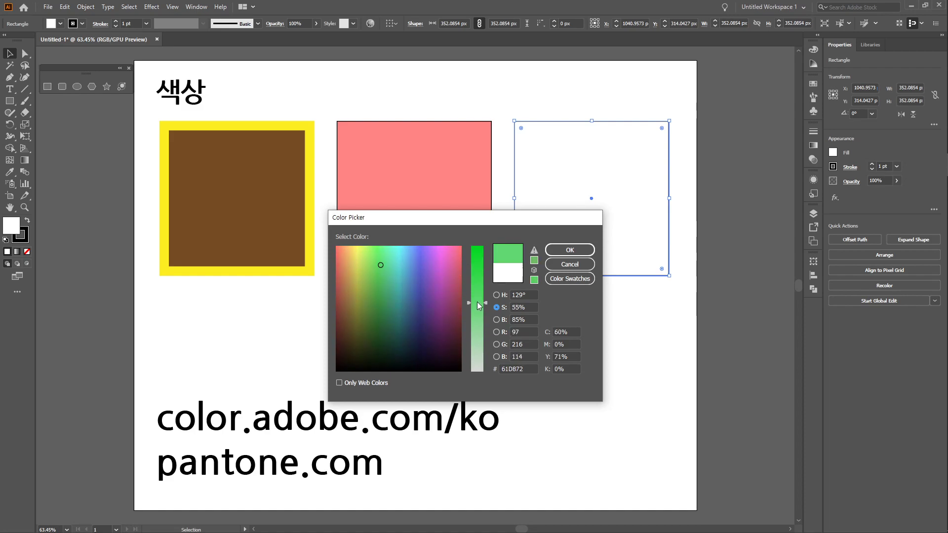
click(497, 319)
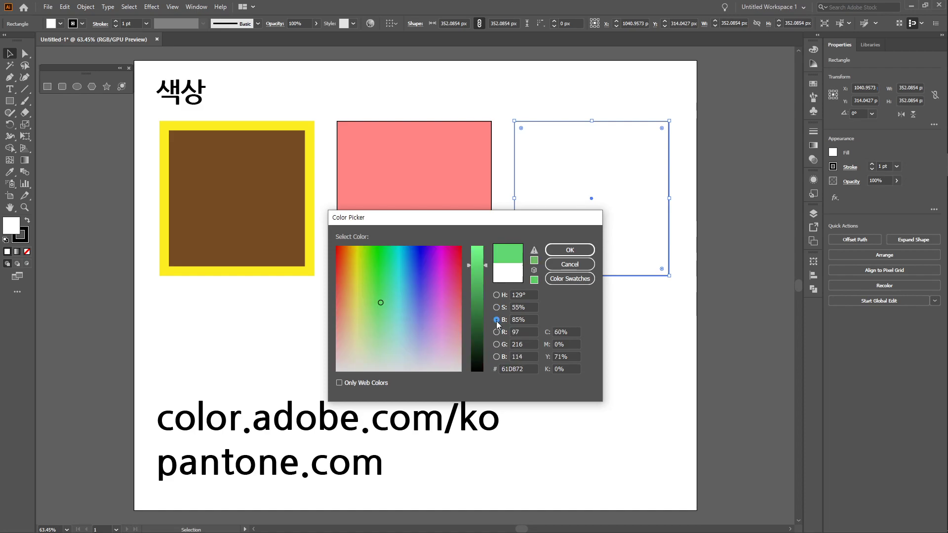
mouse_move(478, 273)
mouse_down()
mouse_move(482, 310)
mouse_move(482, 270)
mouse_up()
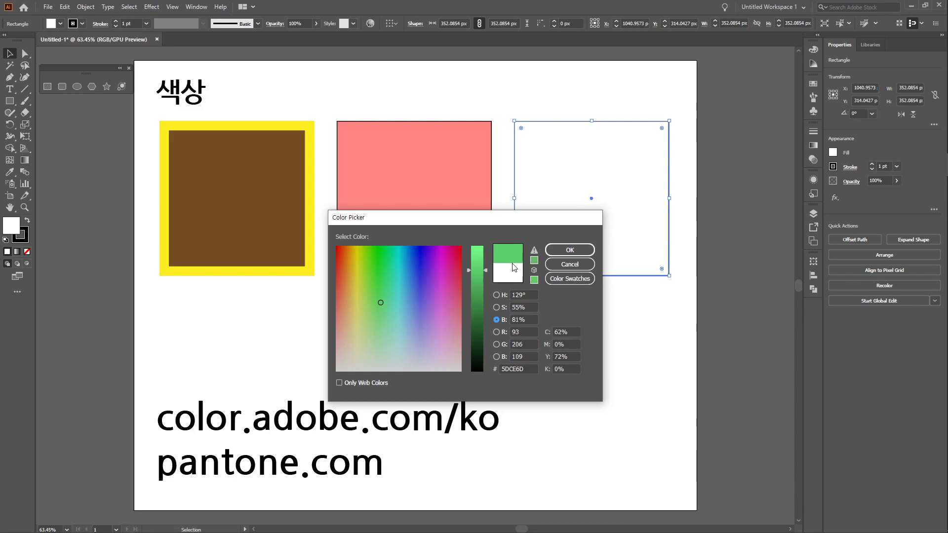
click(503, 296)
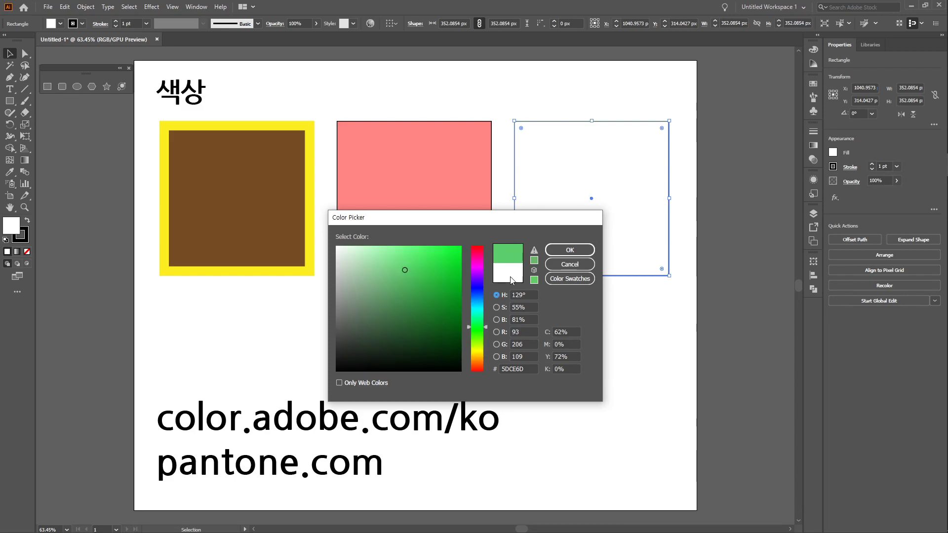
click(560, 249)
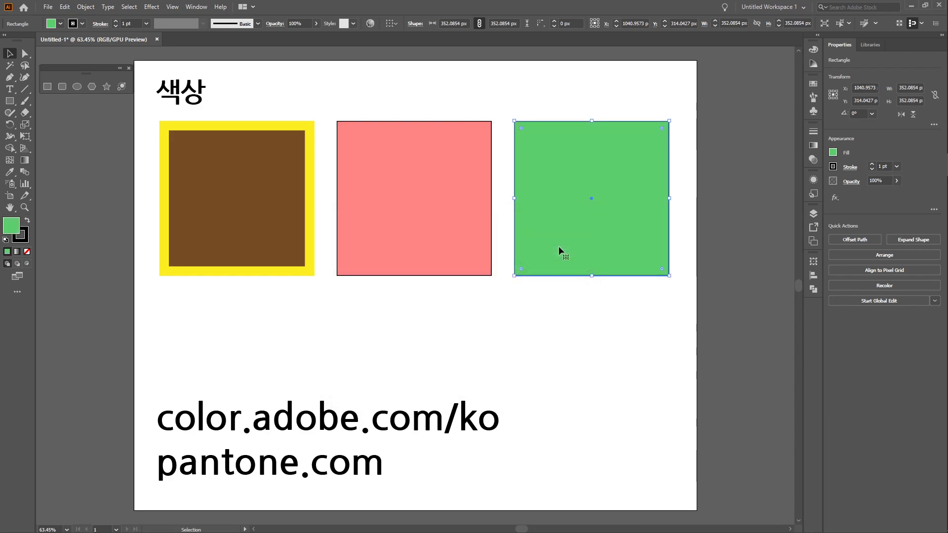
click(518, 315)
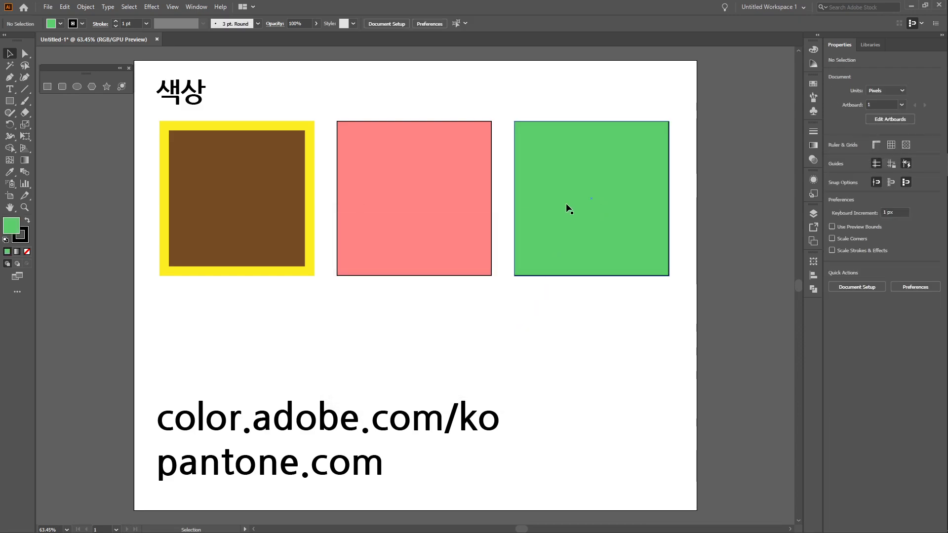